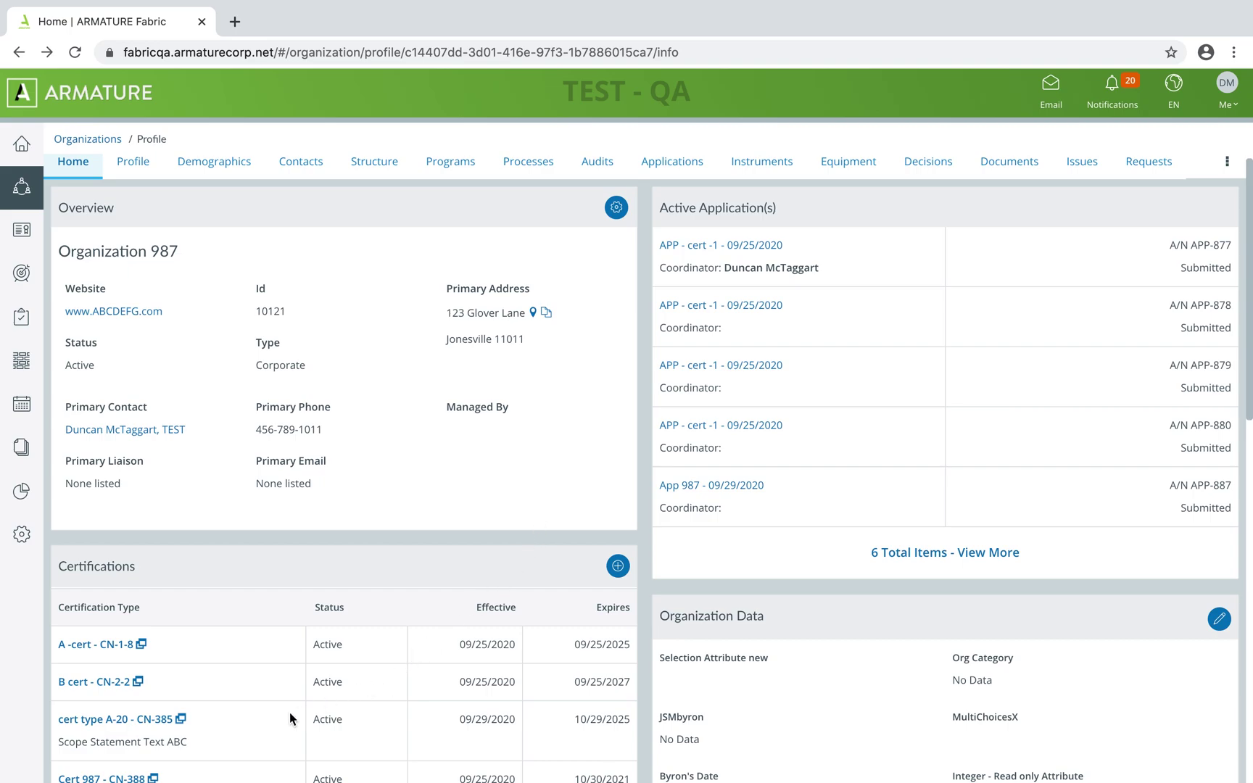
# Open the Cert 987 - CN-388 certification from Organization 987's Certifications panel.
pyautogui.click(106, 779)
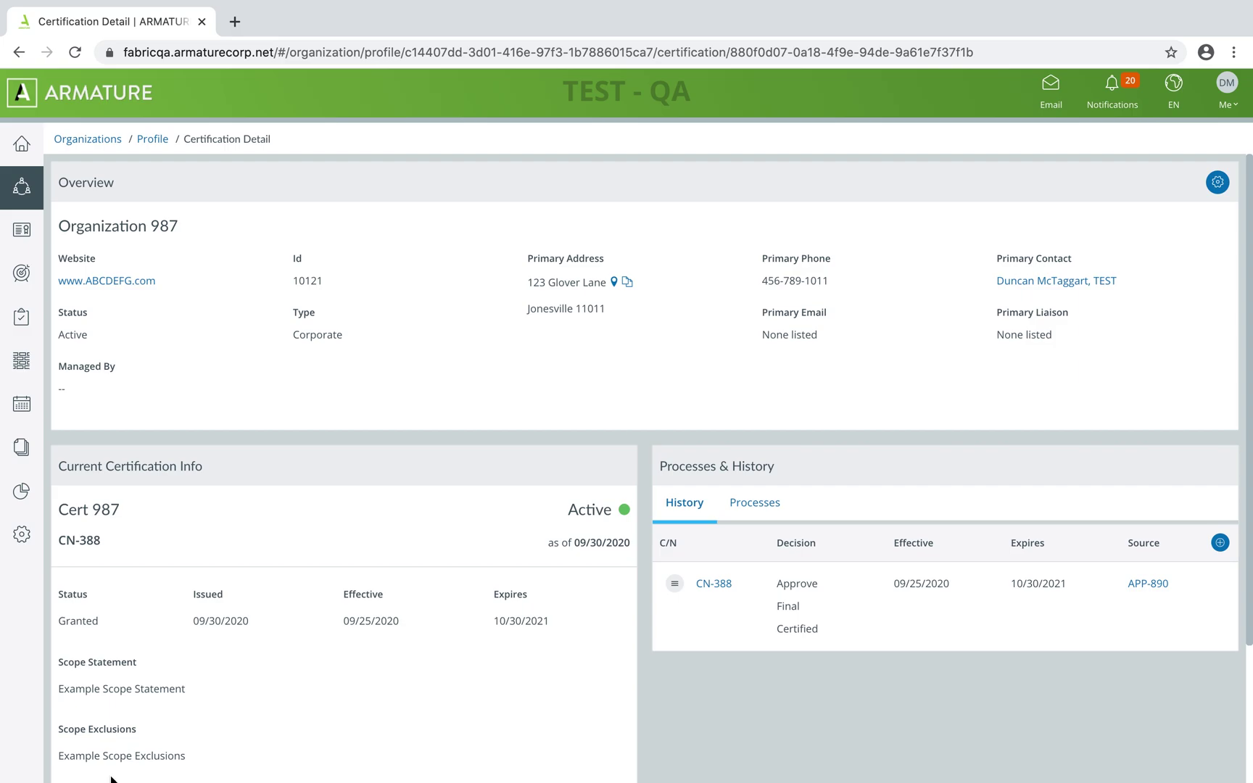
# Start an Add Site decision effective 09/30/2020 and select site 0000 Test 123 - ARMATURE North3.
pyautogui.click(1217, 543)
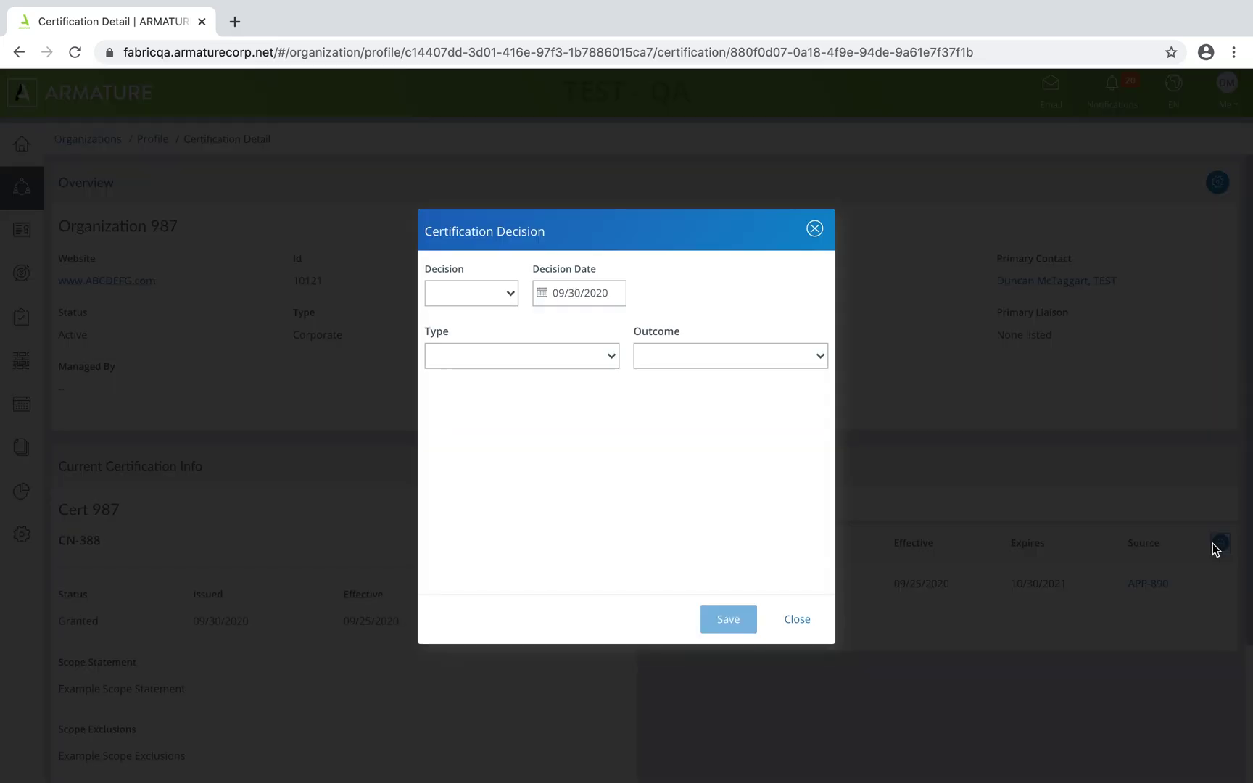
pyautogui.click(487, 300)
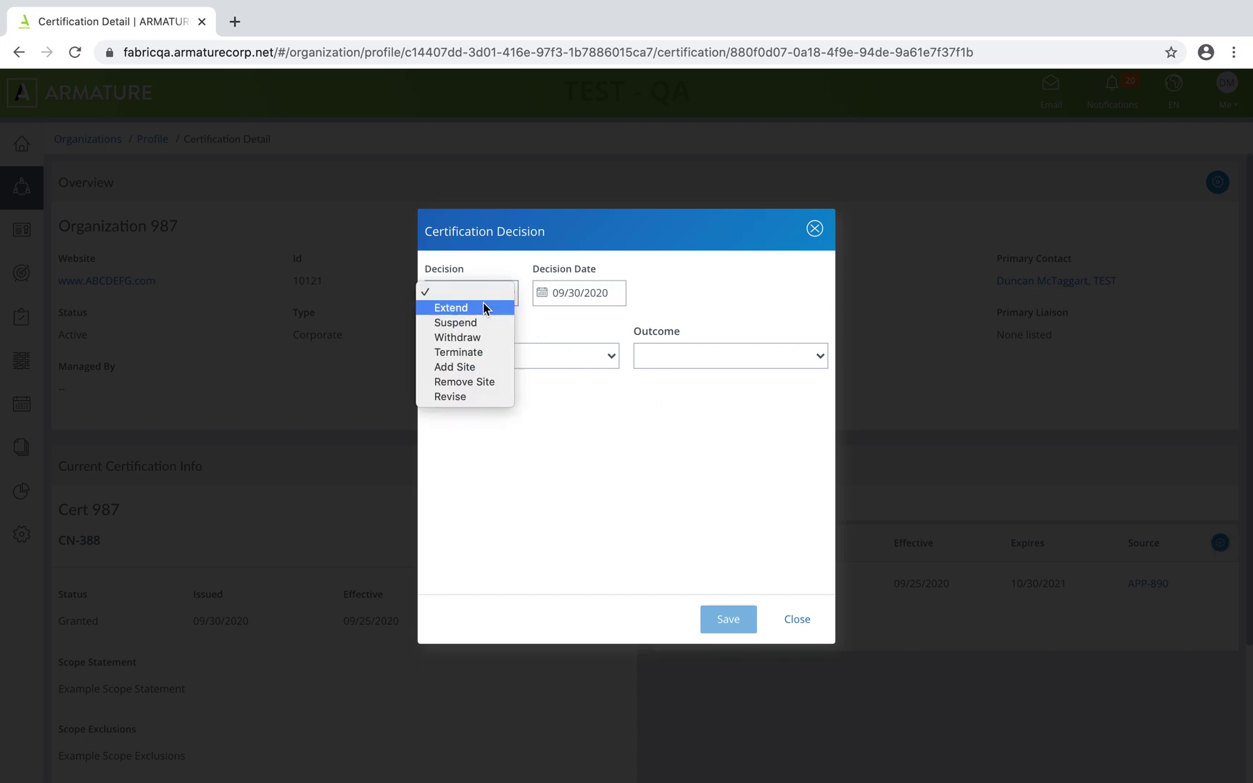
pyautogui.click(477, 365)
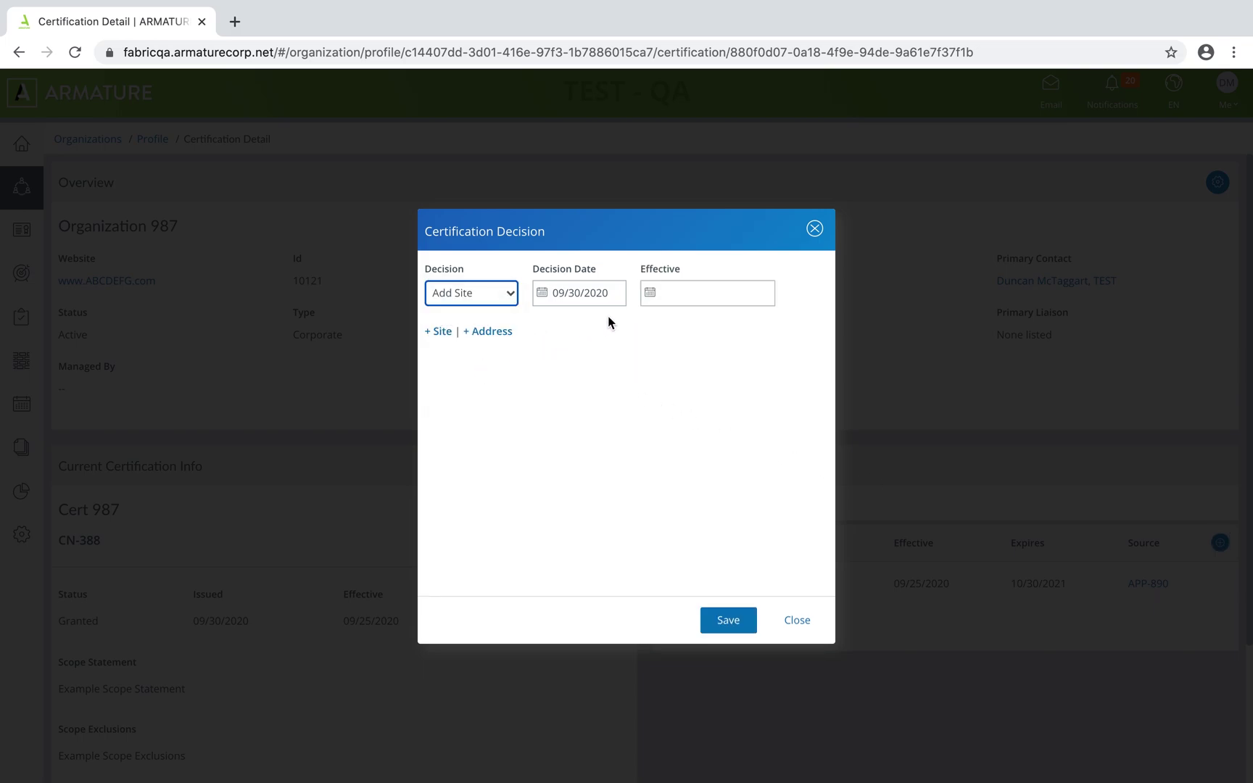
pyautogui.click(657, 296)
pyautogui.click(751, 522)
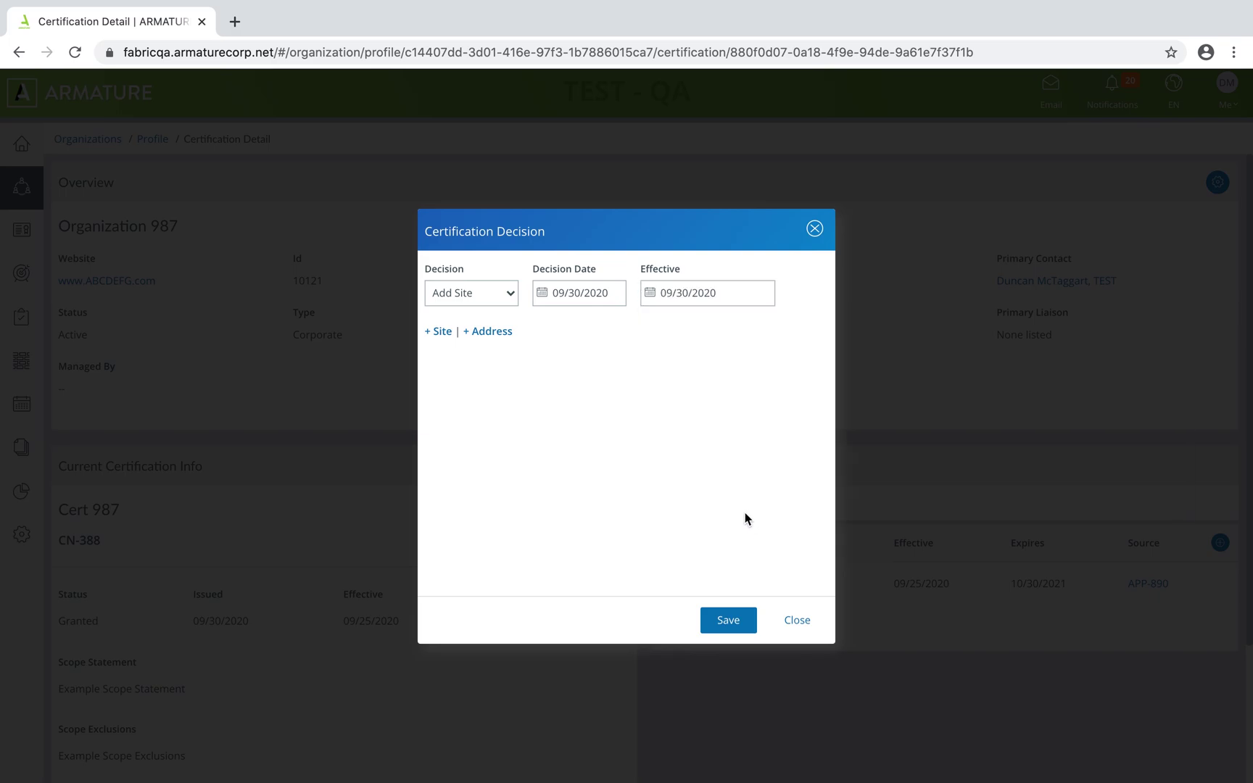
pyautogui.click(440, 332)
pyautogui.click(290, 434)
# Add 0001 Test alongside North3, give the sites their own certificate numbers, and save.
pyautogui.click(291, 496)
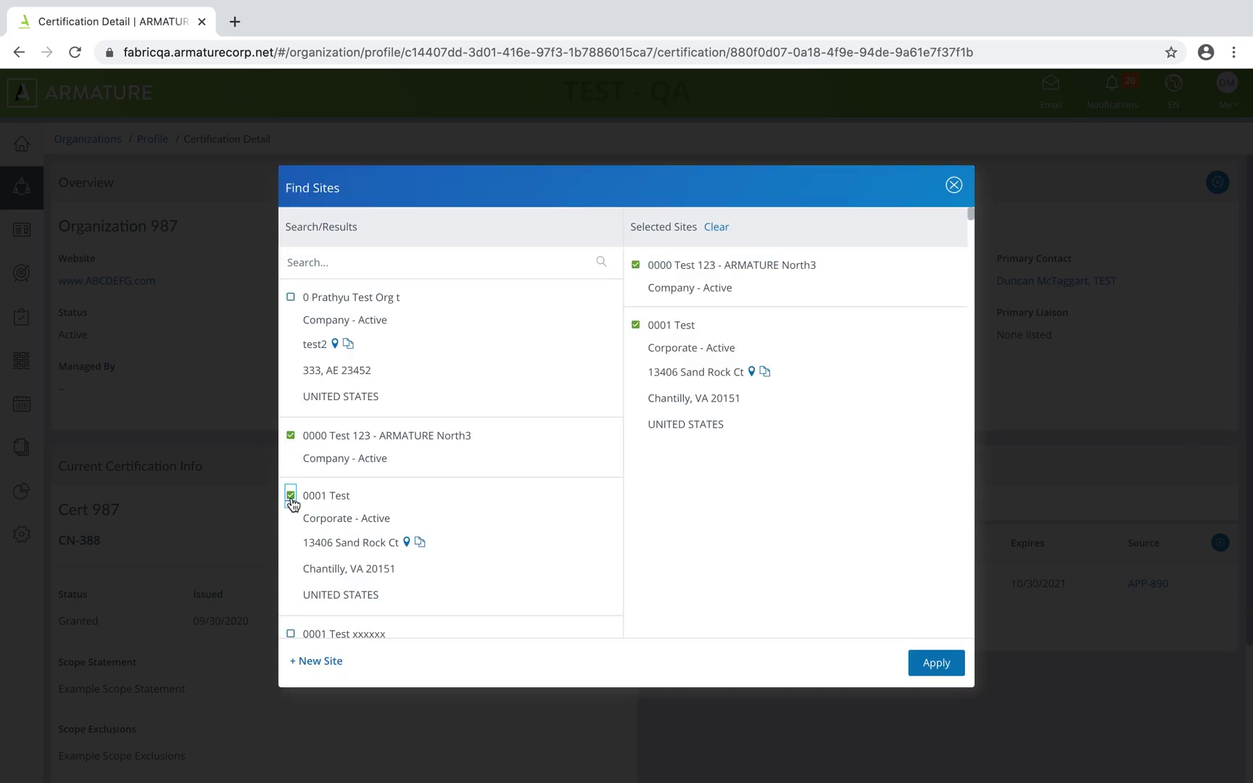
pyautogui.click(922, 657)
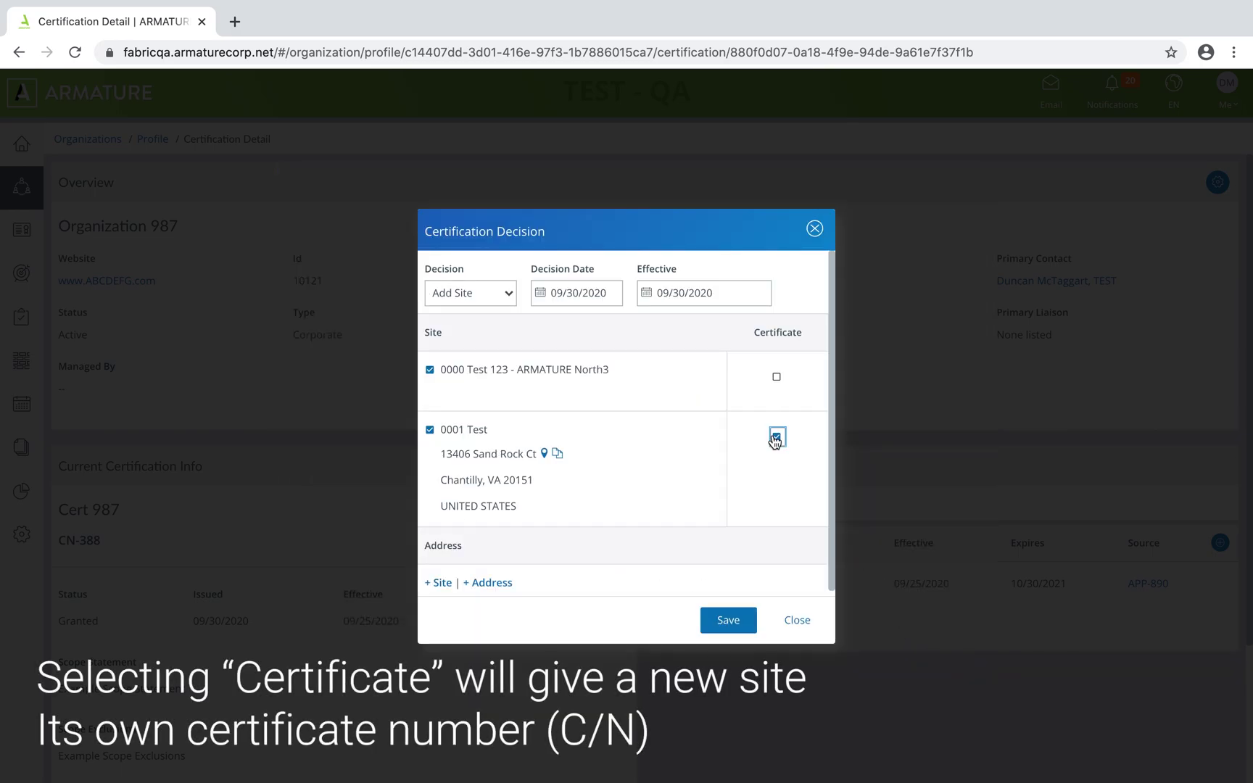
pyautogui.click(777, 376)
pyautogui.click(721, 620)
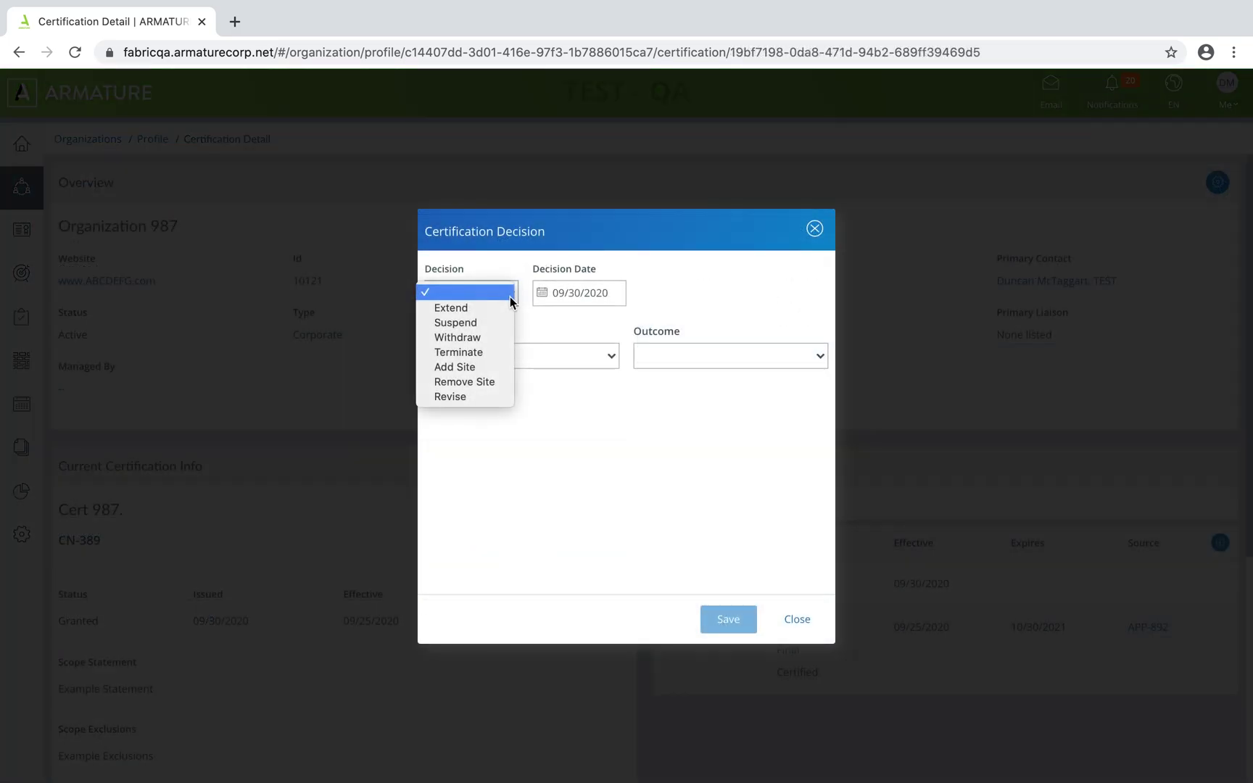
# Save a Remove Site decision dated 09/30/2020 that removes Site 987.
pyautogui.click(507, 392)
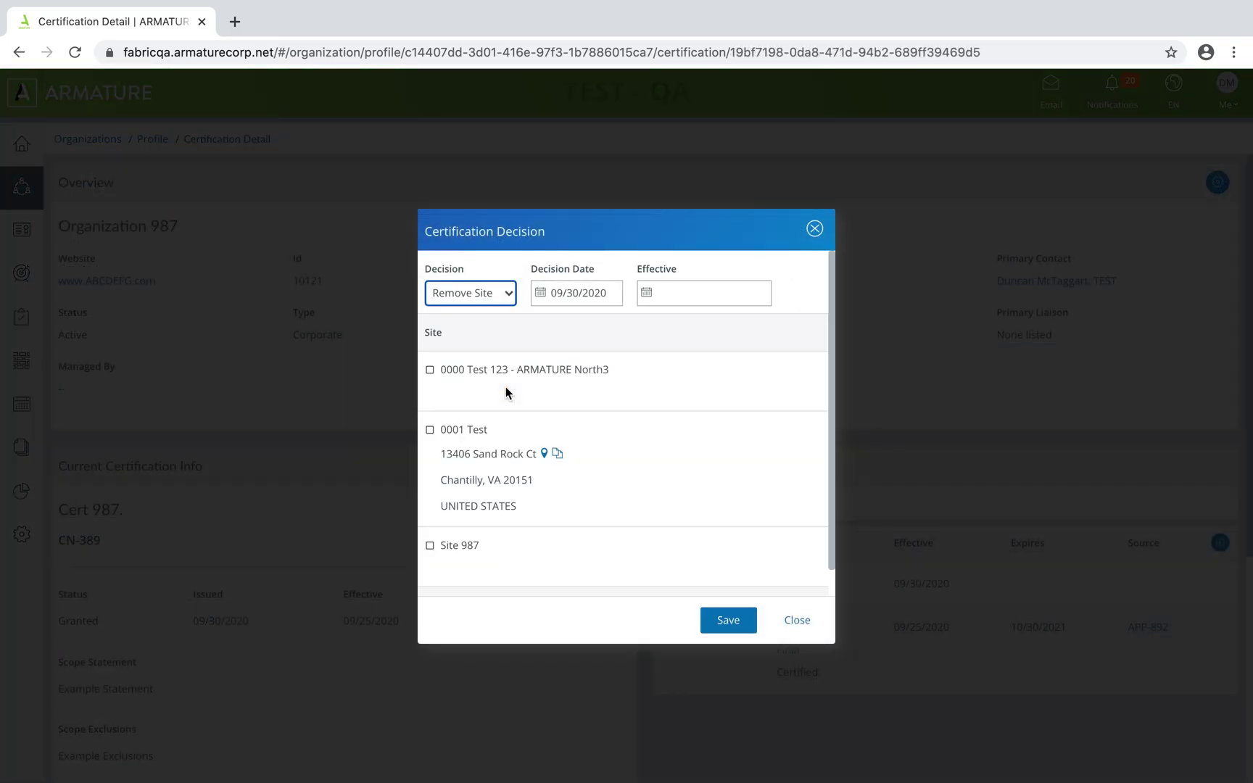
pyautogui.click(676, 293)
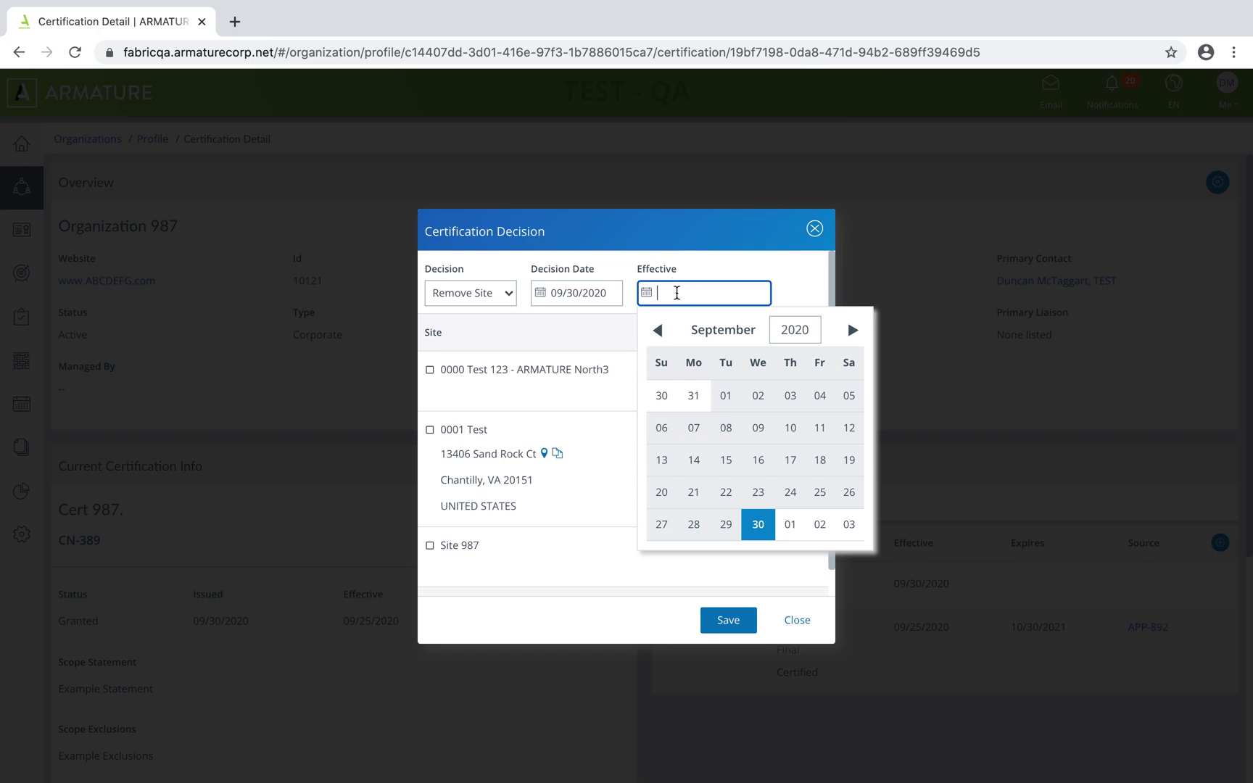
pyautogui.click(760, 523)
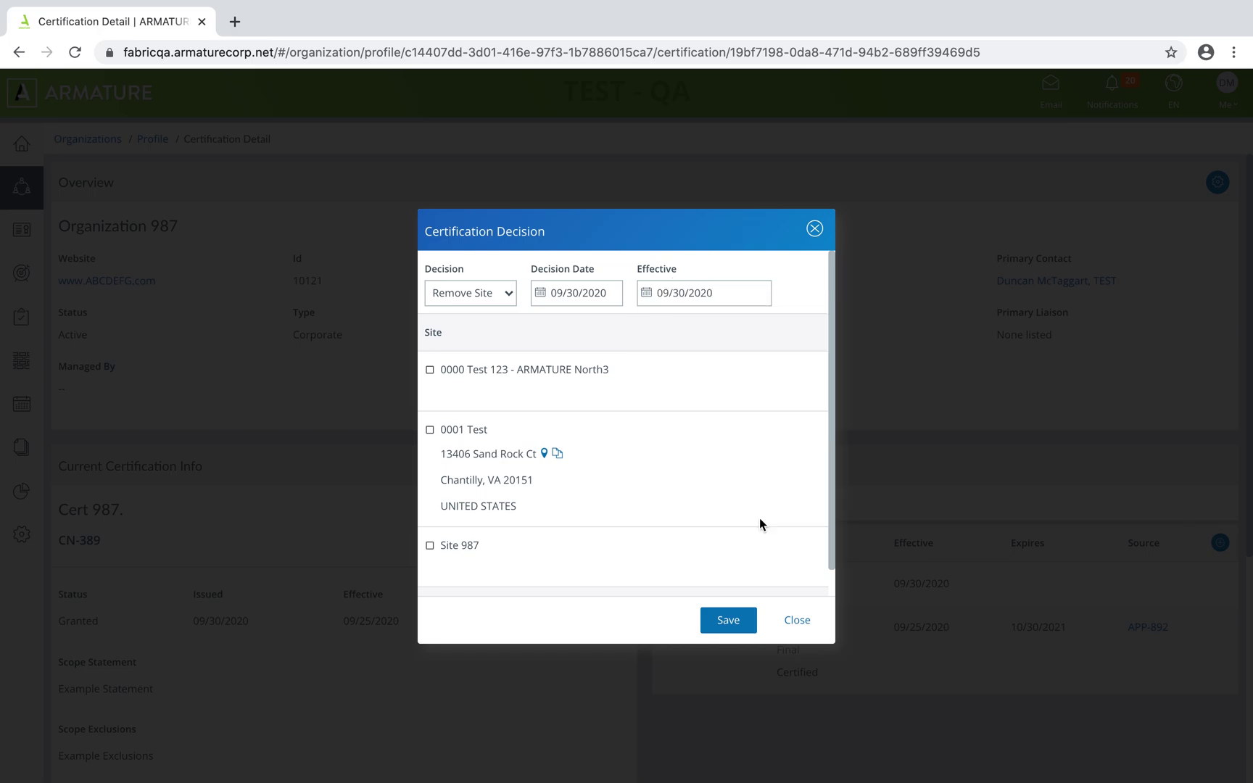
pyautogui.click(431, 546)
pyautogui.click(724, 621)
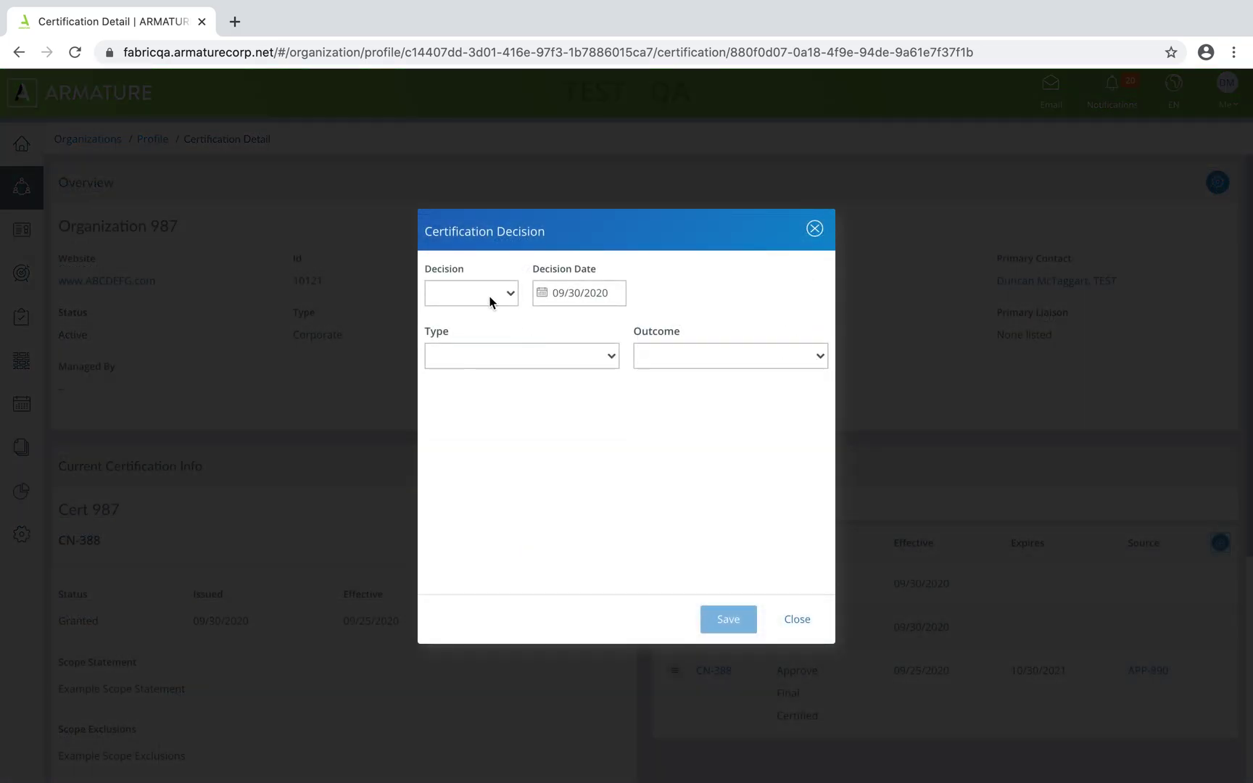
# Start a Revise decision with its decision type set to Final.
pyautogui.click(489, 295)
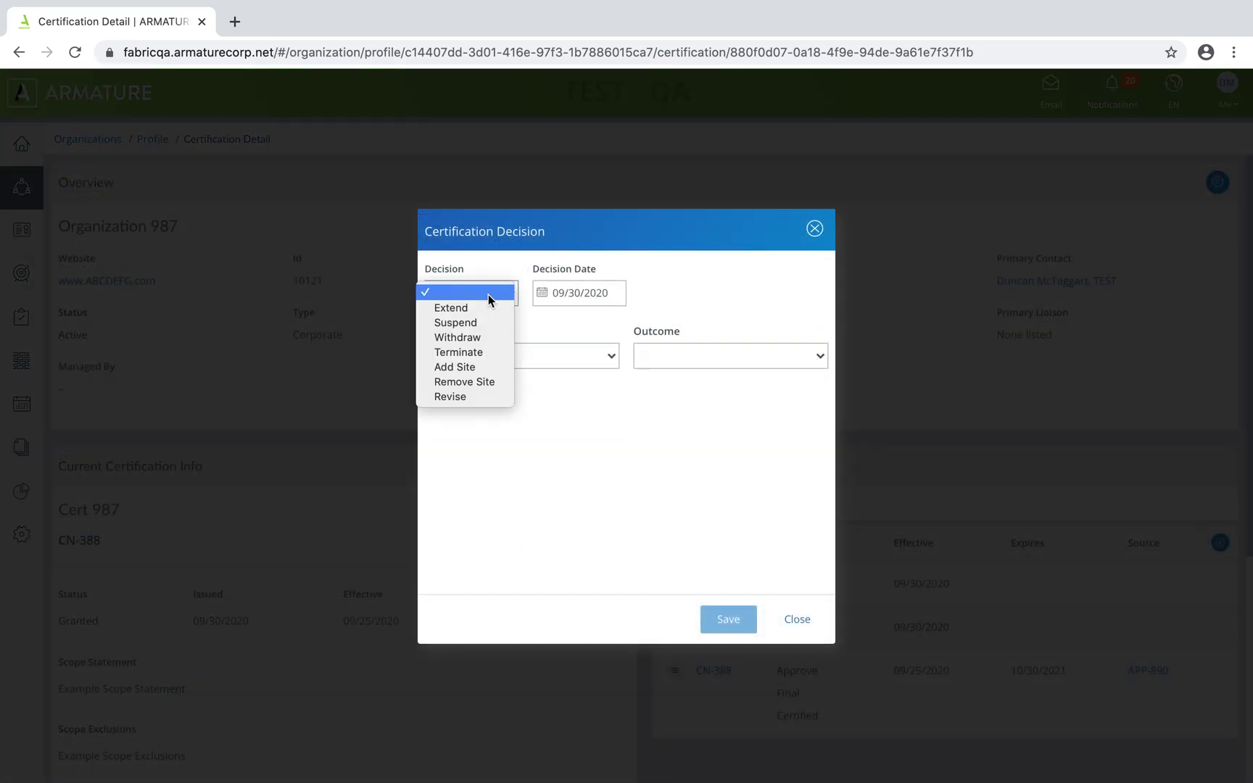
pyautogui.click(470, 396)
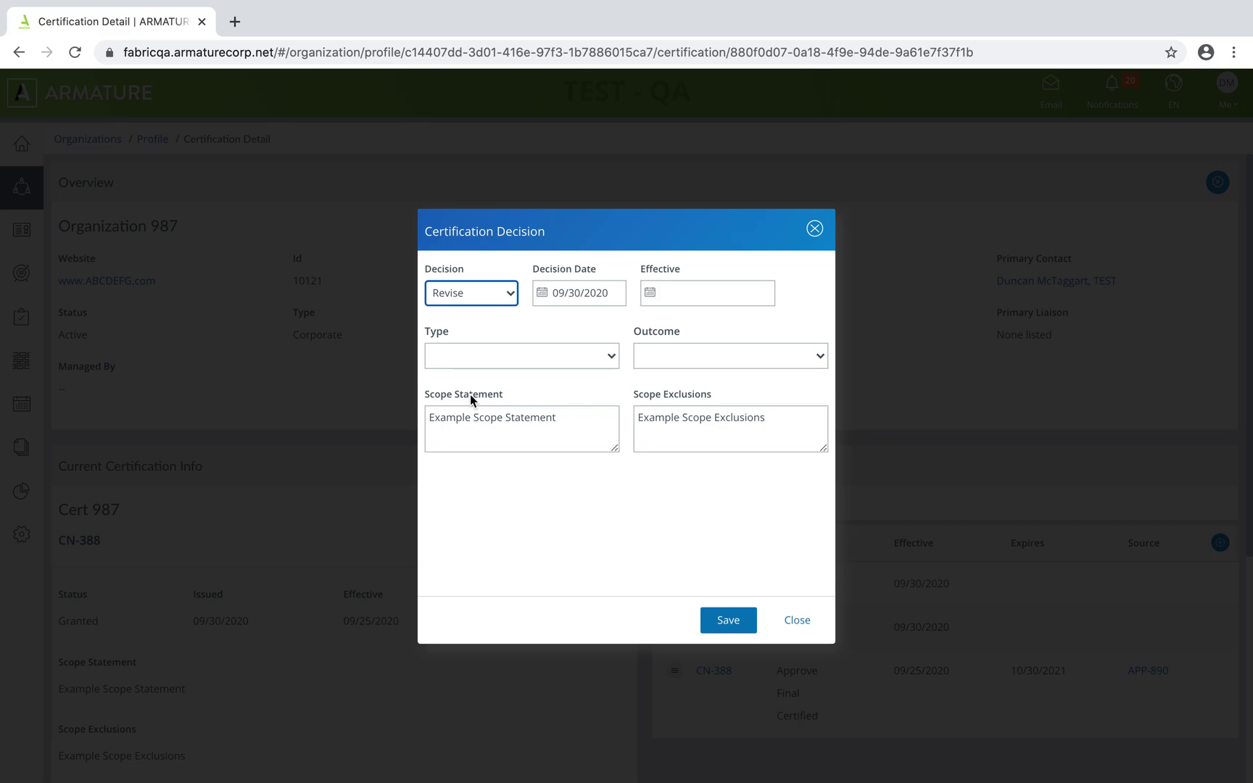
pyautogui.click(510, 355)
pyautogui.click(512, 366)
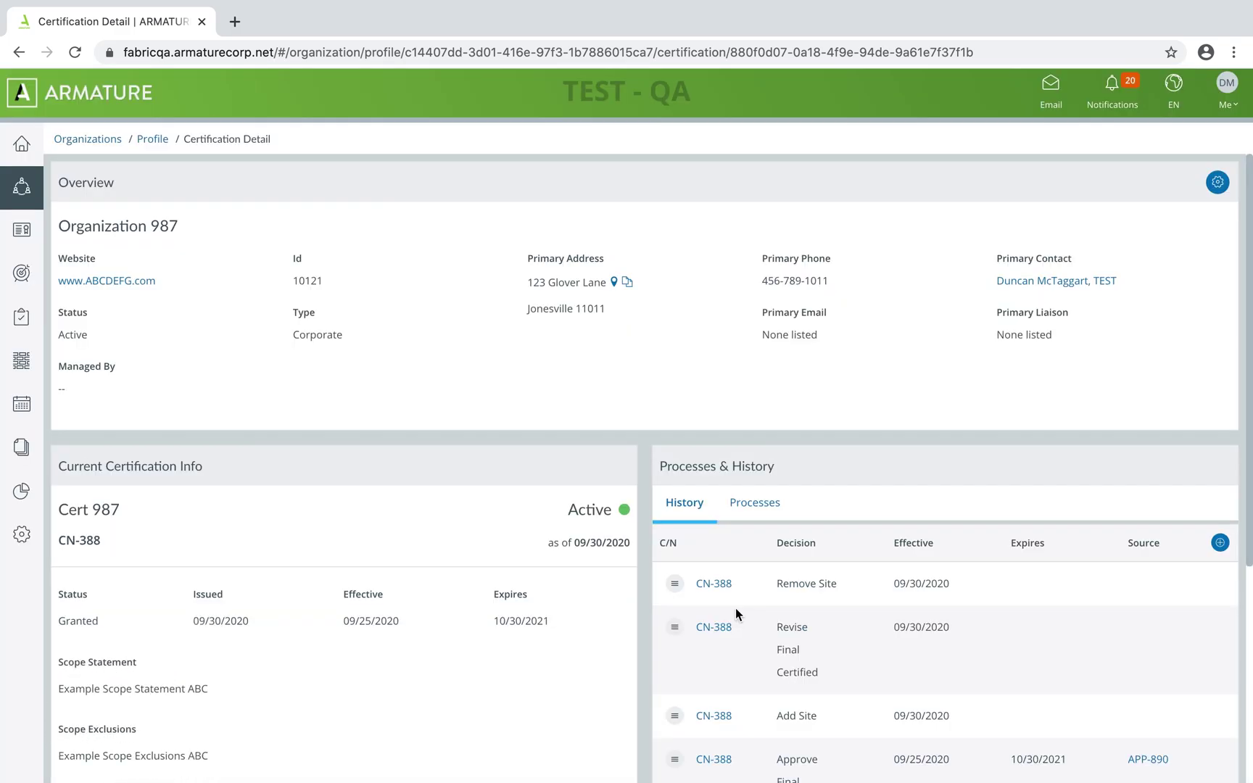
# Review the Revise decision's details, then view the Add Site decision's details.
pyautogui.click(714, 629)
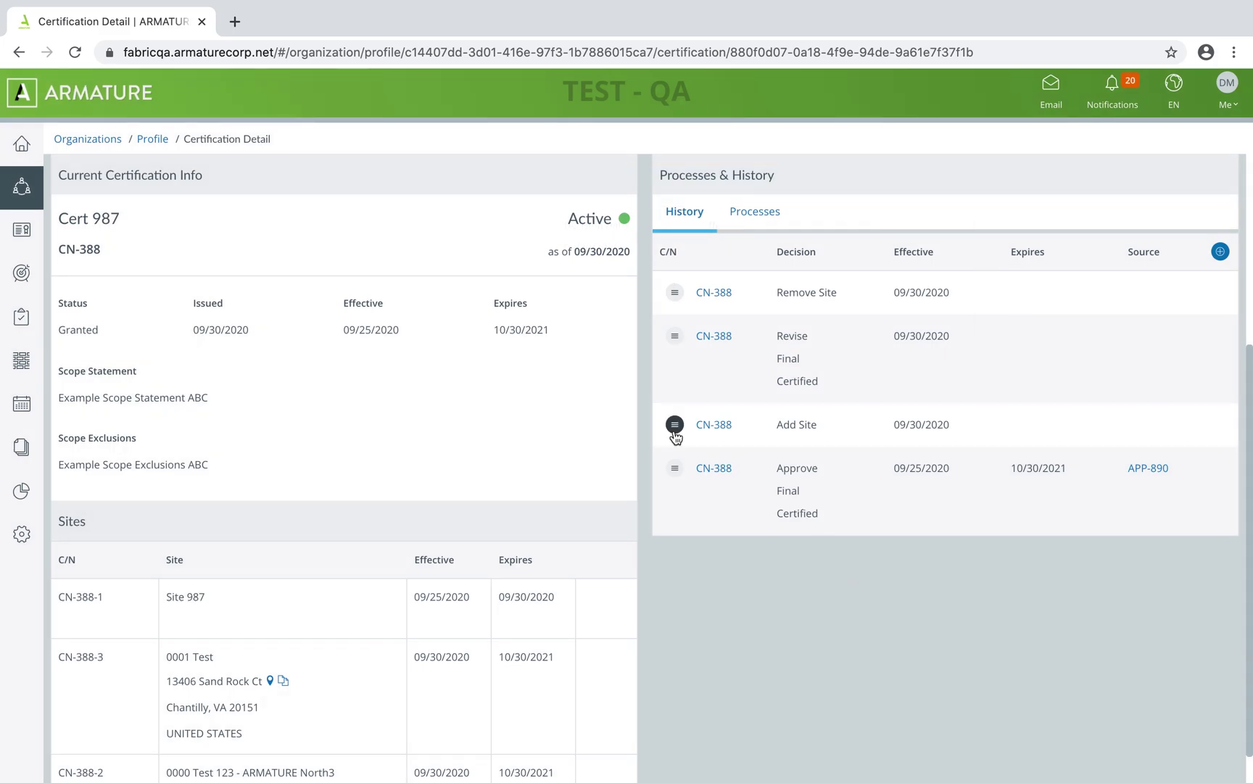
pyautogui.click(675, 427)
pyautogui.click(697, 455)
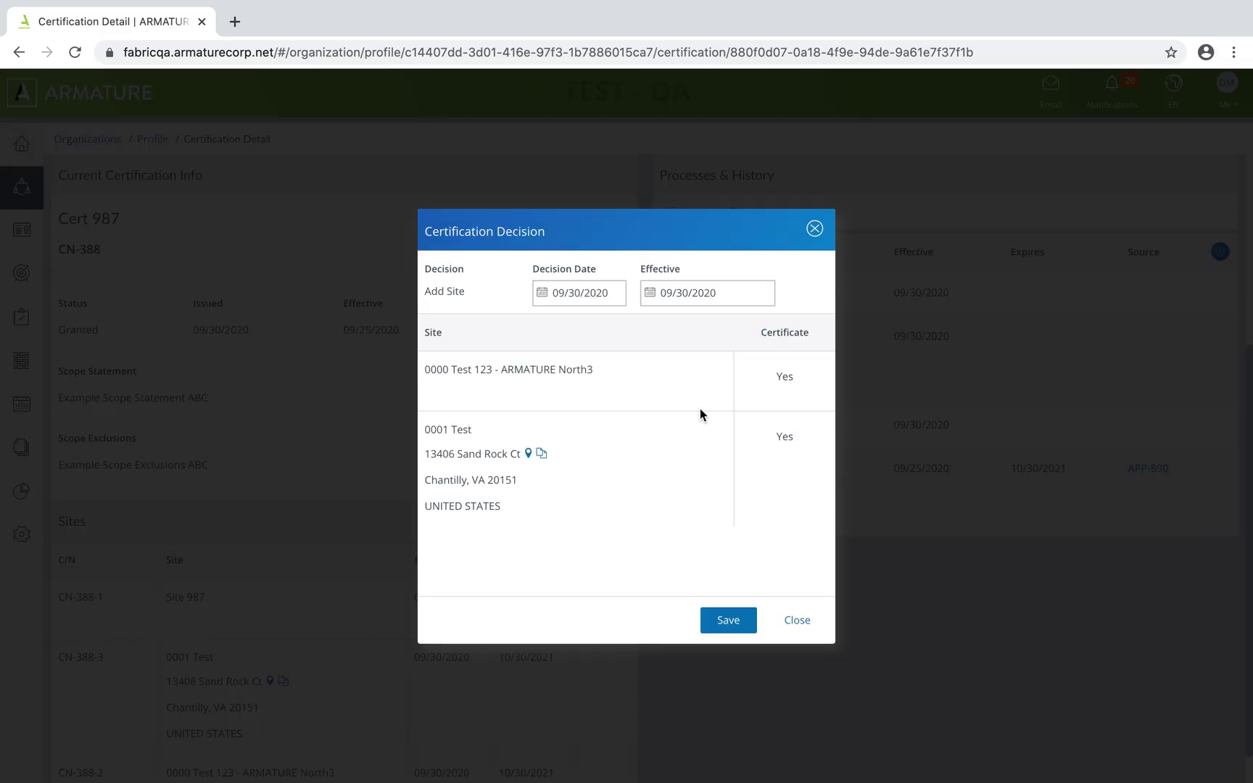